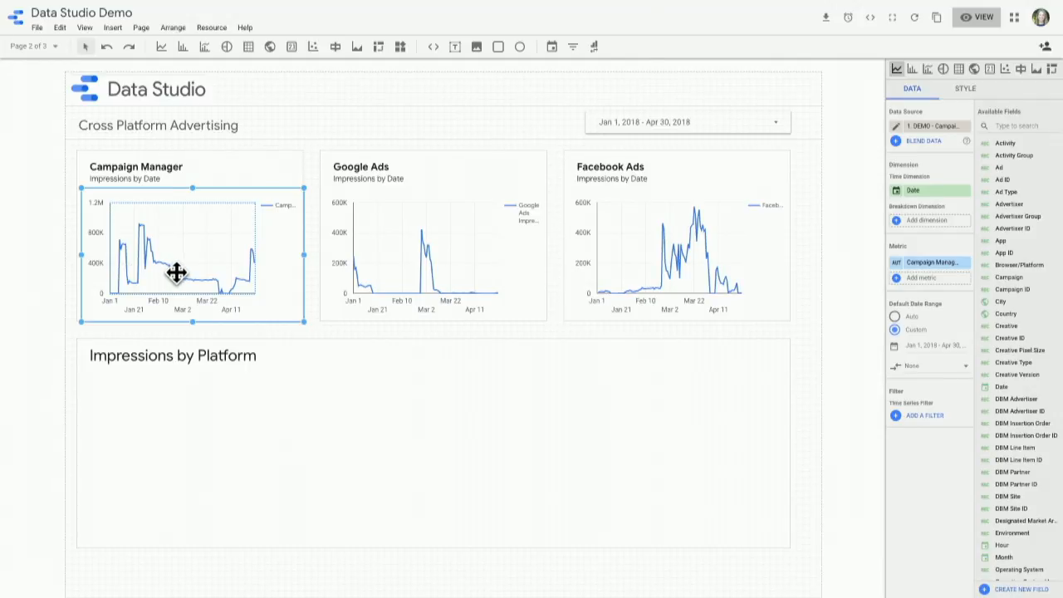
Blend the data of the Campaign Manager, Google Ads and Facebook Ads time series charts into one chart
shift+click(363, 255)
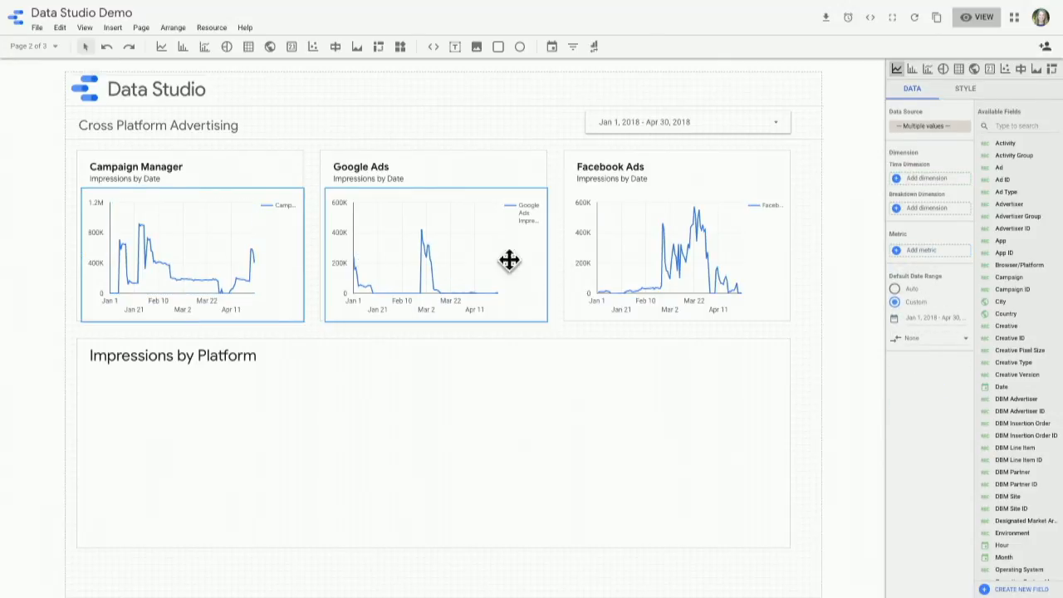
shift+click(615, 260)
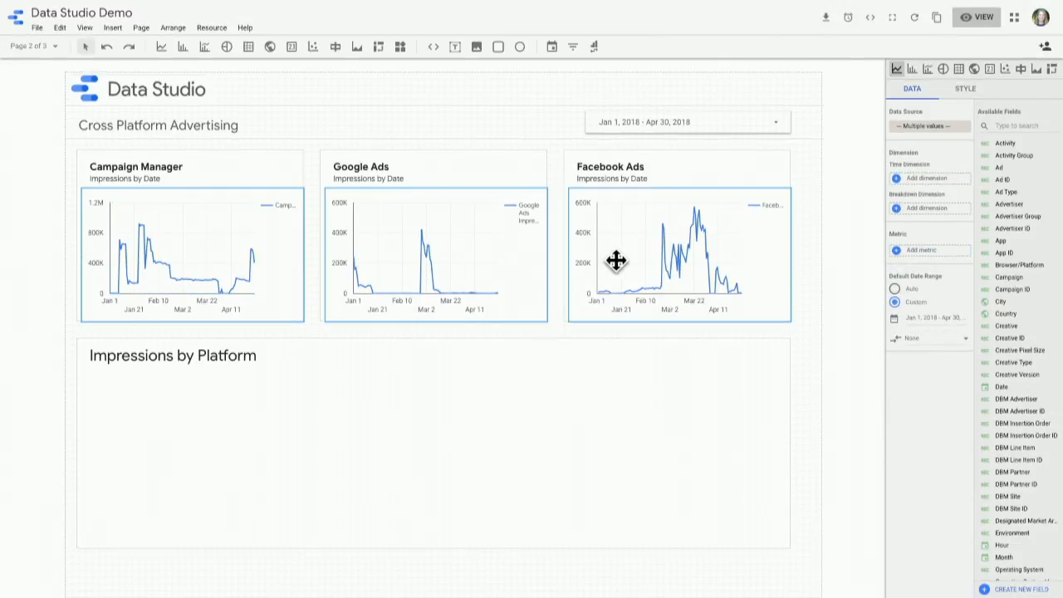
right_click(609, 215)
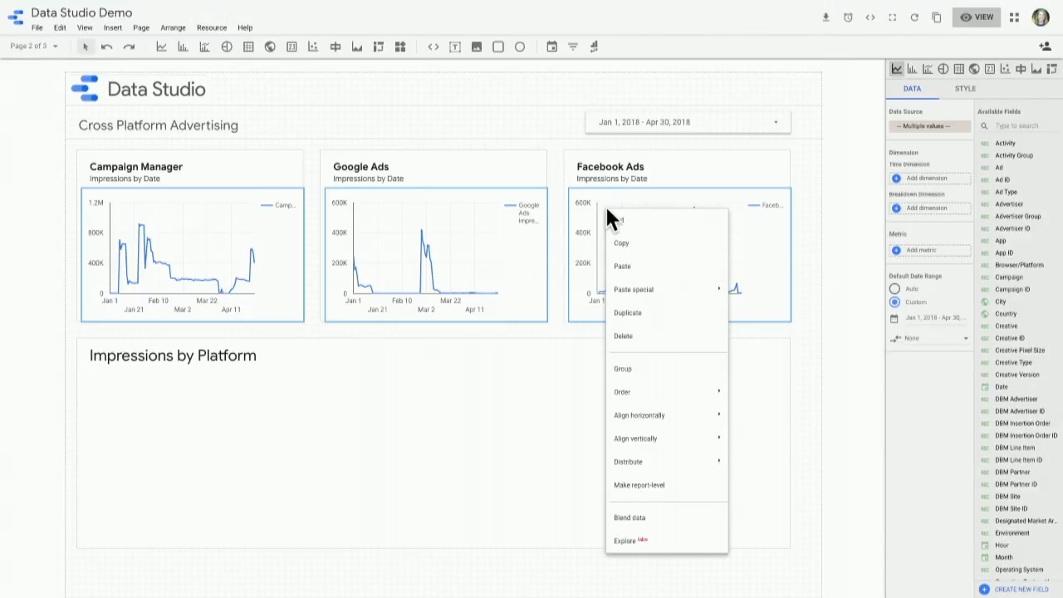
click(659, 514)
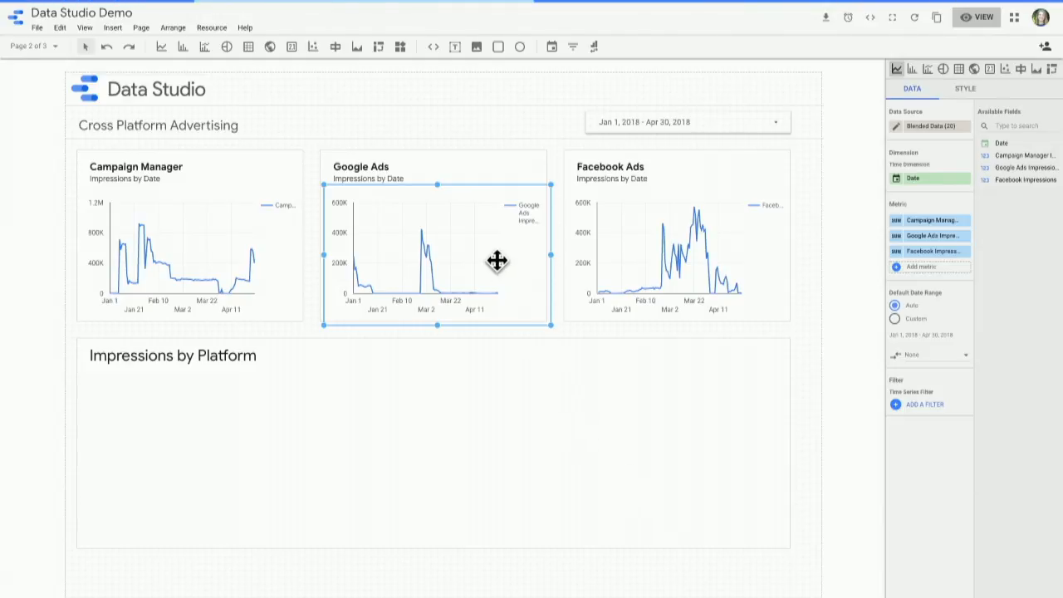
Move the blended chart into the Impressions by Platform box, enlarge it to fill the box, and preview the report
drag(496, 261, 254, 451)
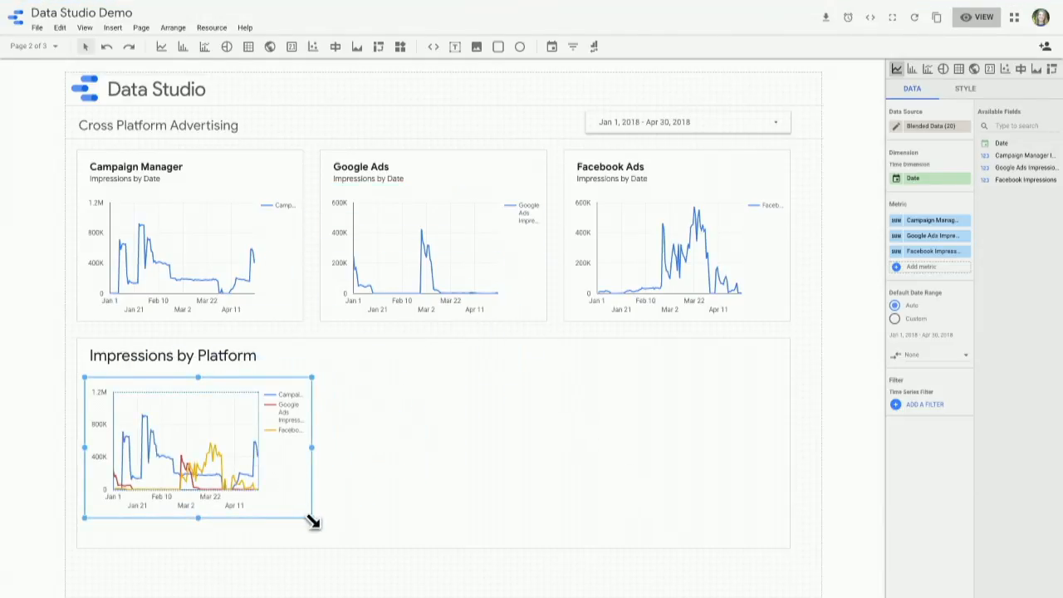
drag(311, 517, 781, 545)
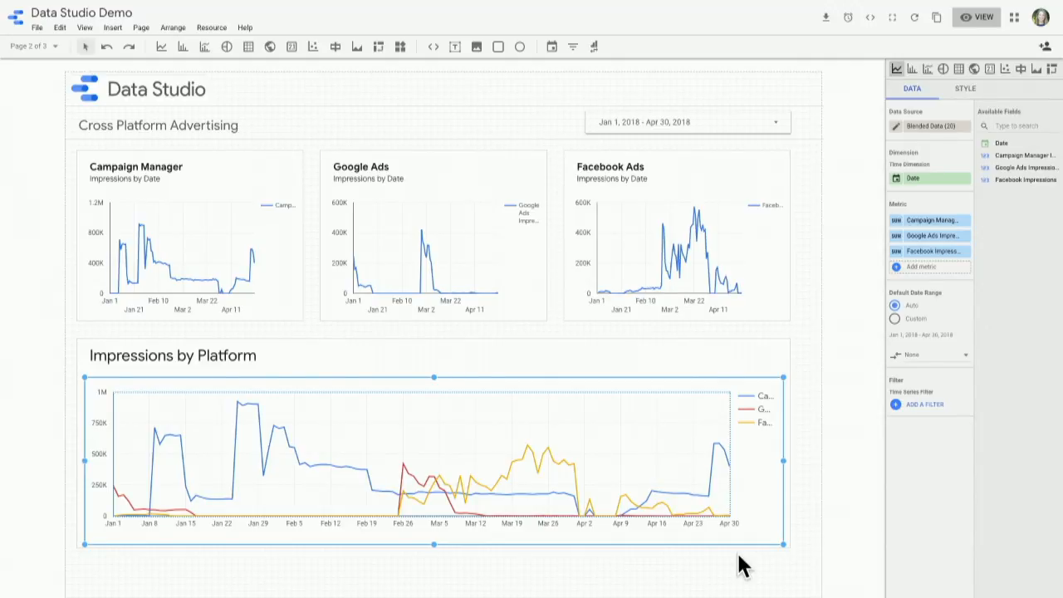
click(970, 17)
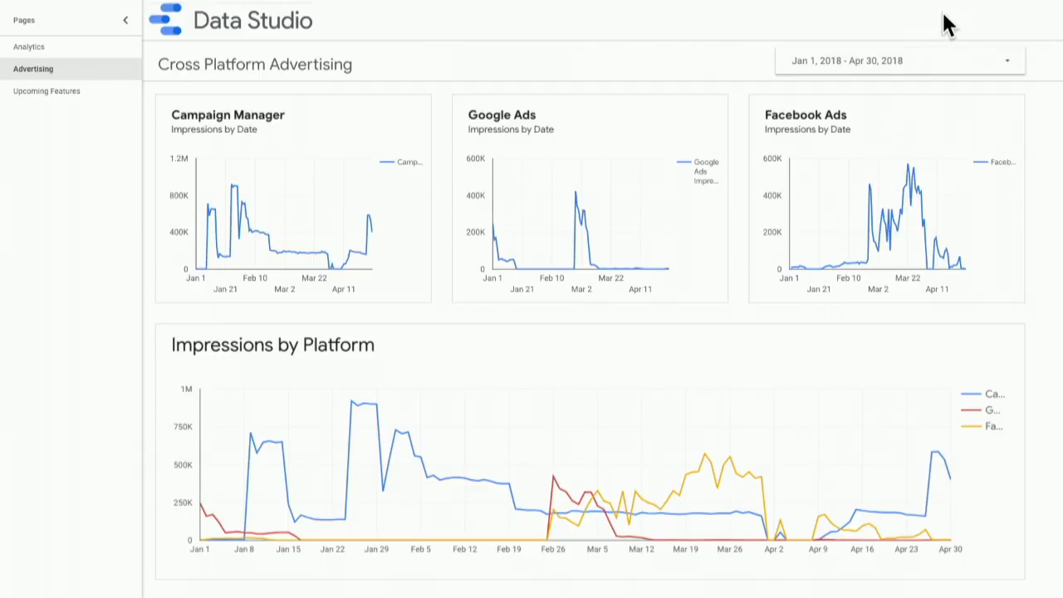
Return to editing the report and place a copy of the blended chart directly below the Impressions by Platform box
click(972, 17)
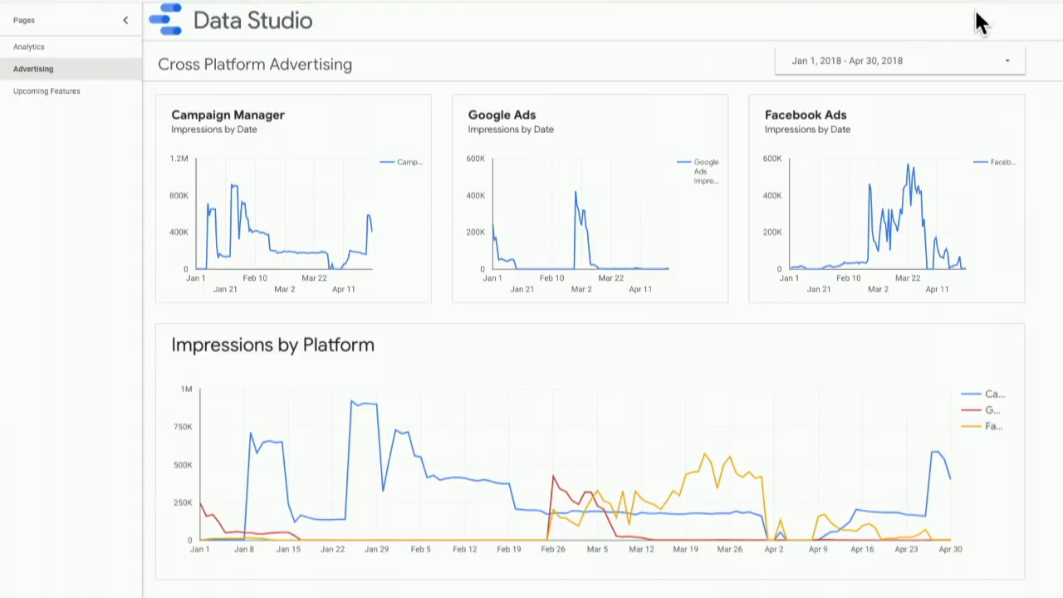
click(980, 18)
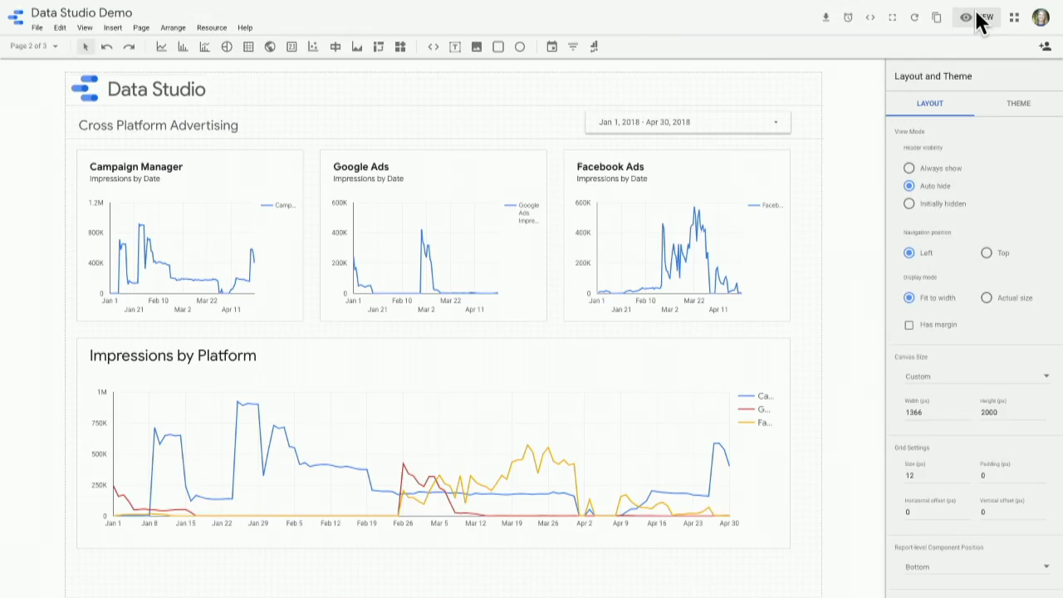
scroll(709, 264, down, 3)
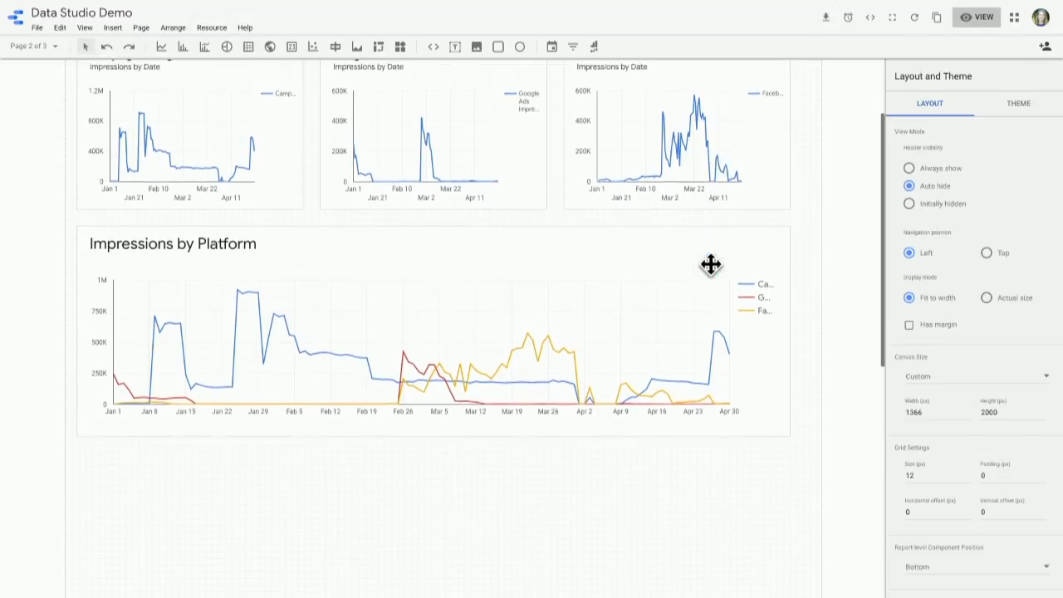
scroll(710, 264, down, 2)
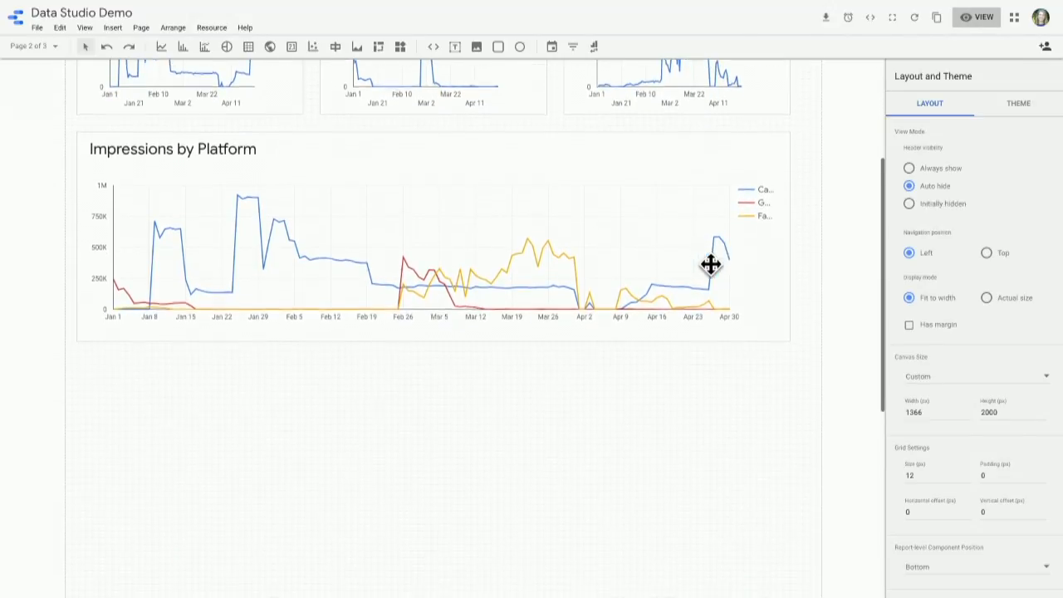
scroll(710, 264, down, 2)
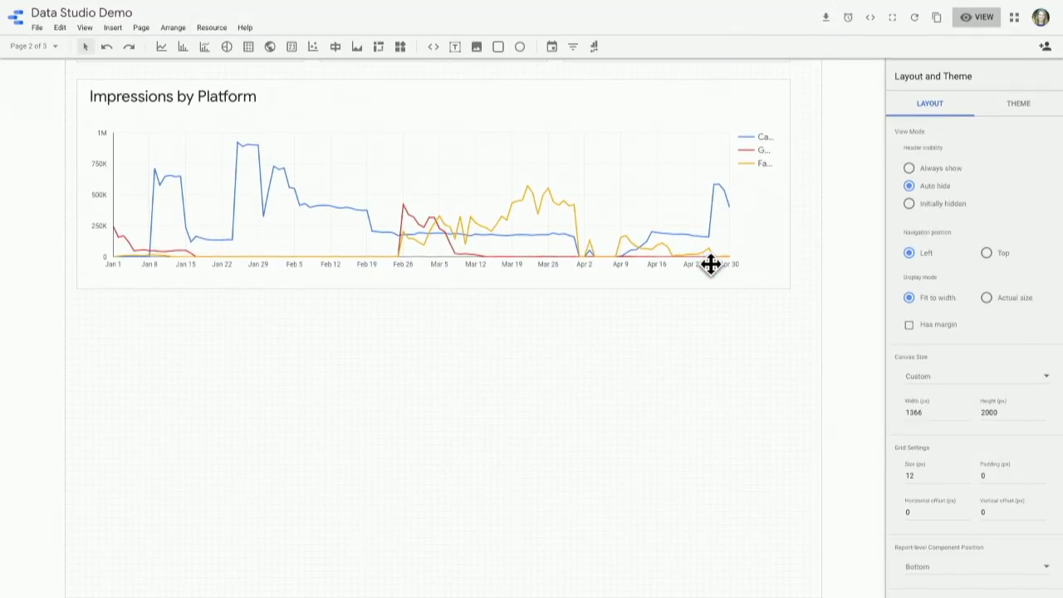
click(710, 264)
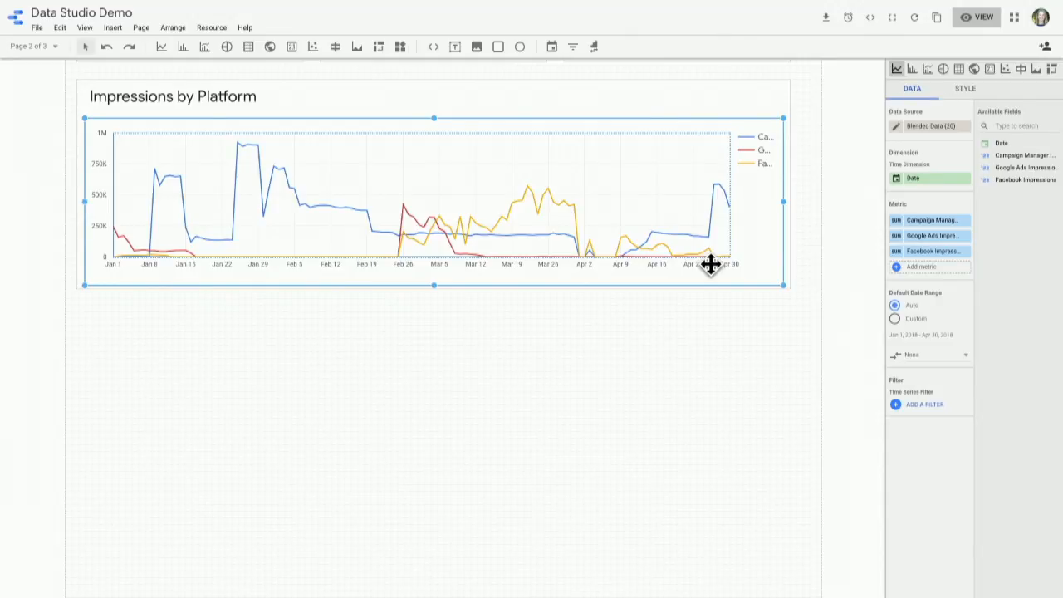
drag(711, 264, 683, 413)
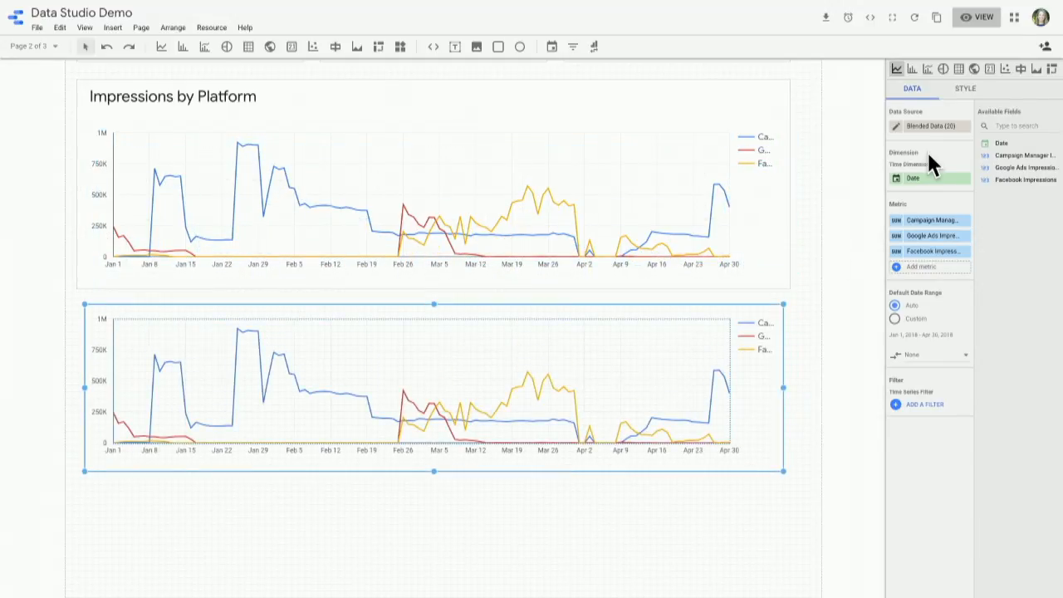
Convert the copied chart to a table and extend its lower edge to make it taller
click(958, 70)
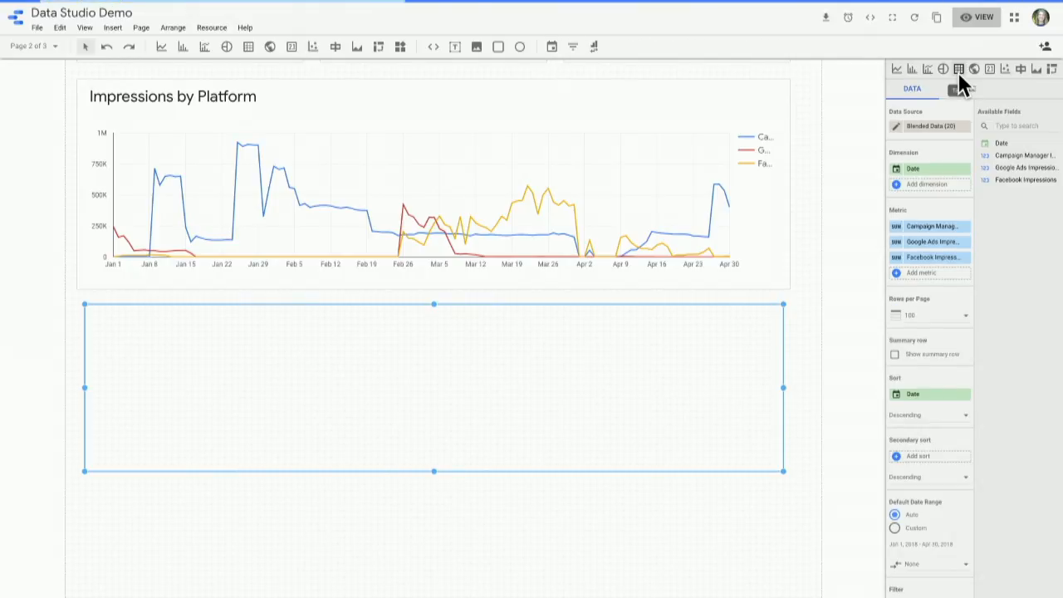
scroll(759, 261, down, 1)
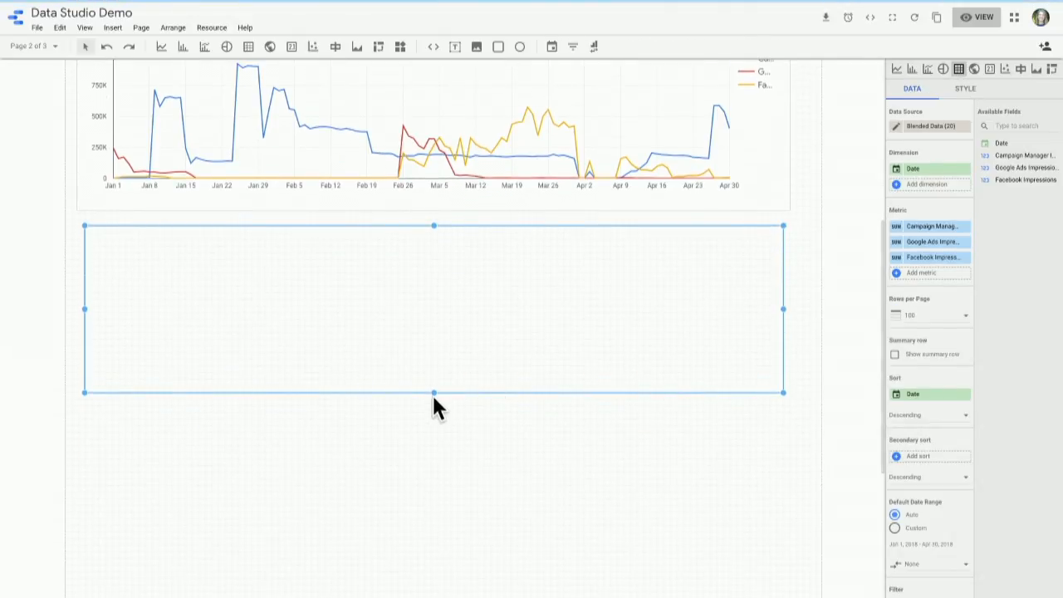
drag(433, 393, 430, 536)
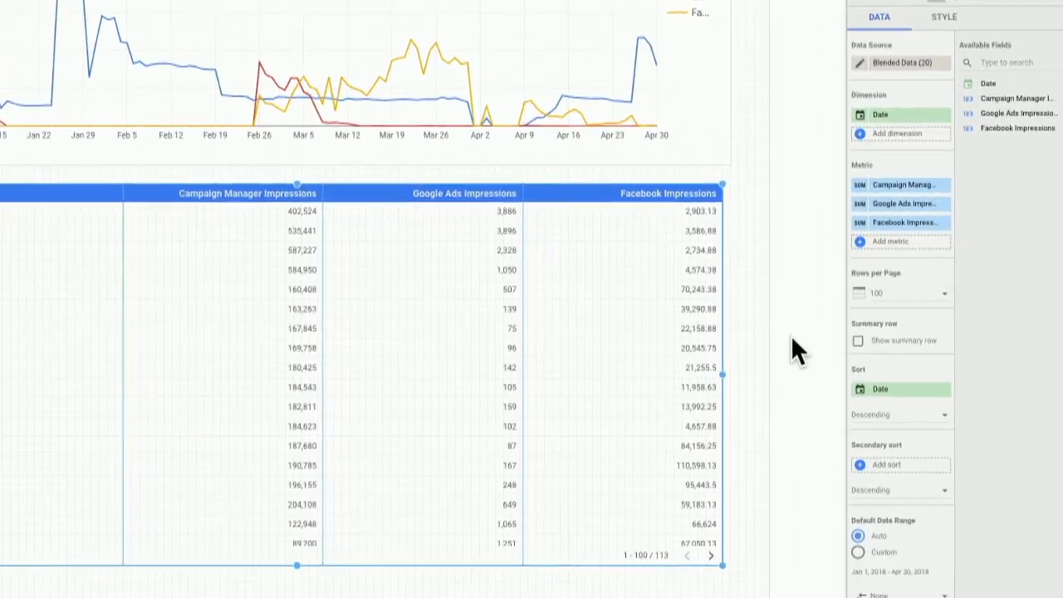
Create a new calculated metric field for the table and name it Total impressions
click(849, 201)
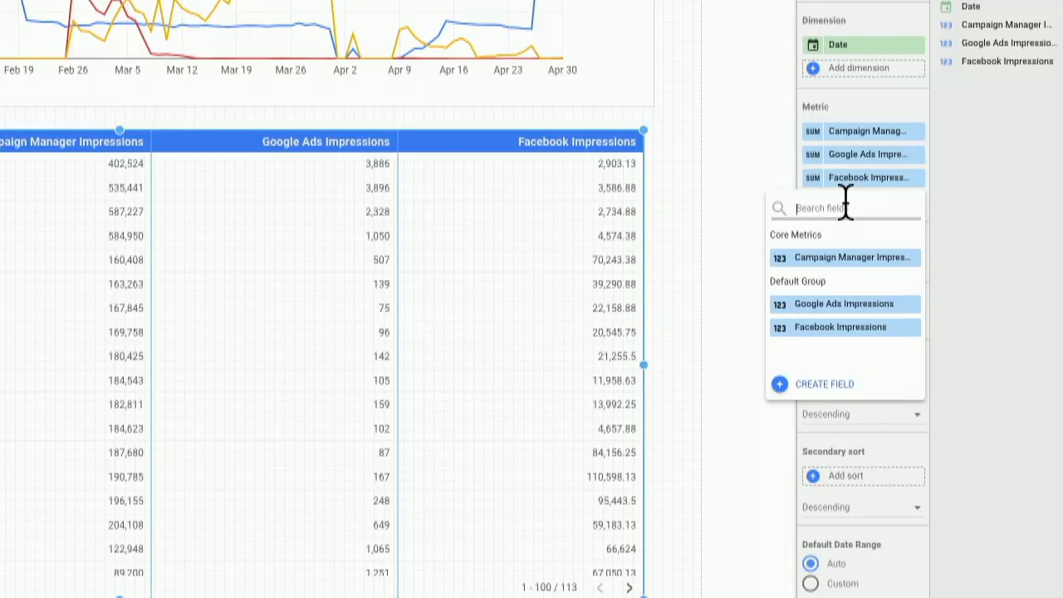
click(823, 385)
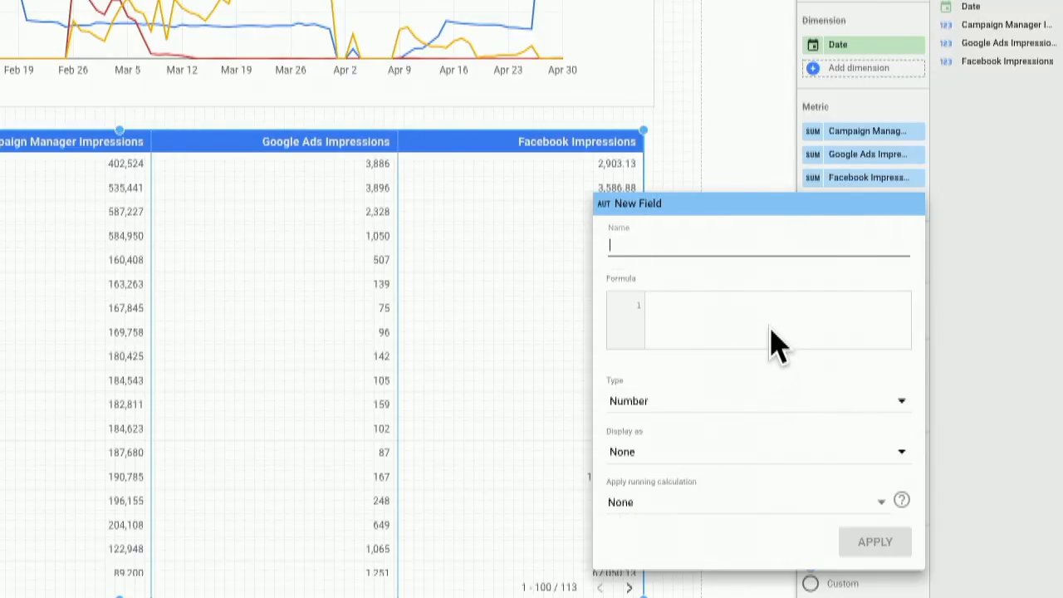
text(Total im)
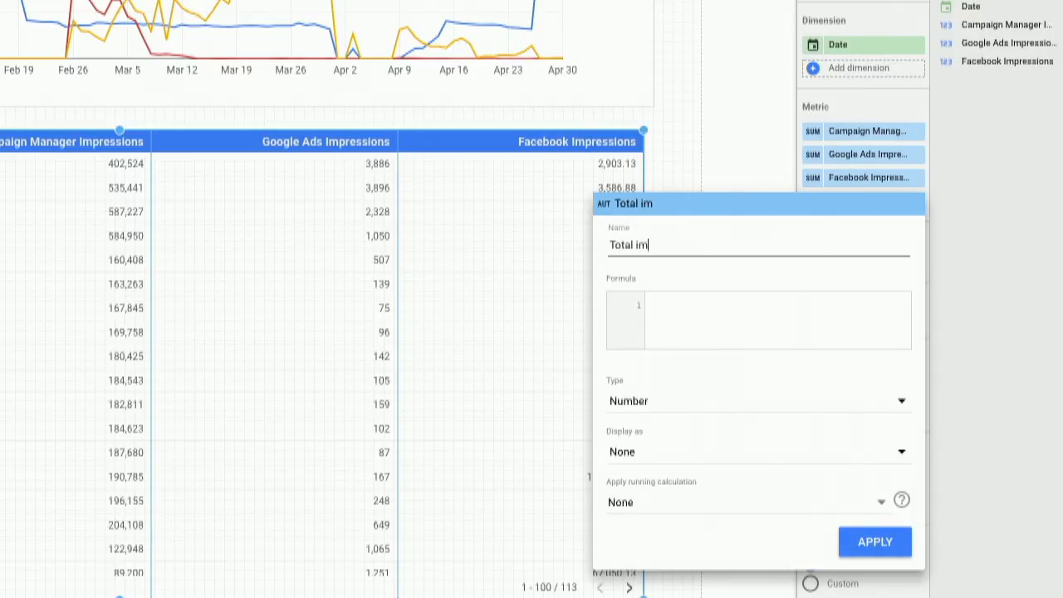
text(pressions)
Set the field's formula to Campaign Manager Impressions + Google Ads Impressions + Facebook Impressions and apply it to the table
click(695, 328)
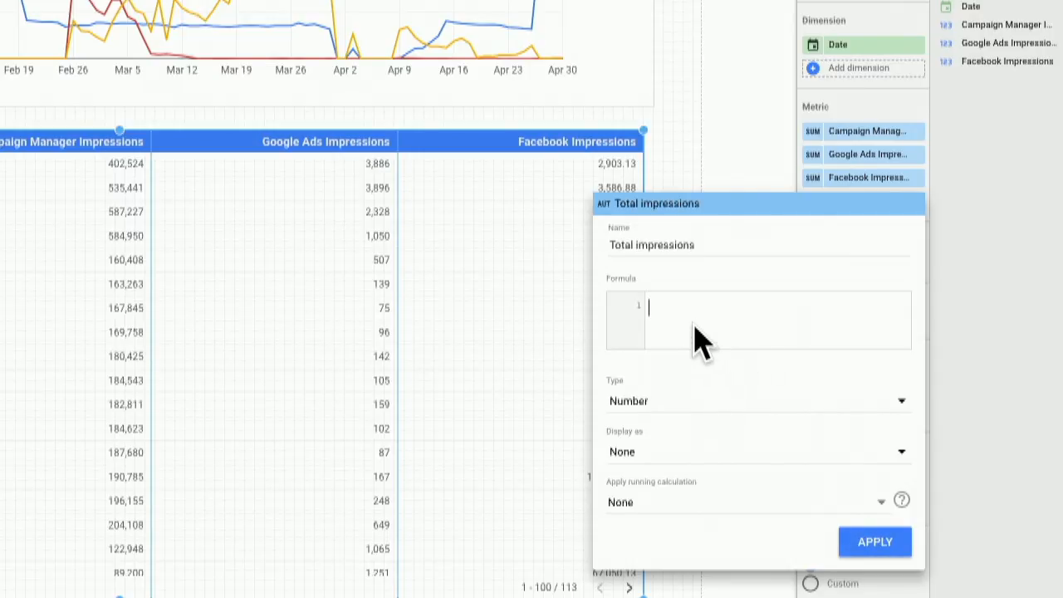
text(cam)
key(Return)
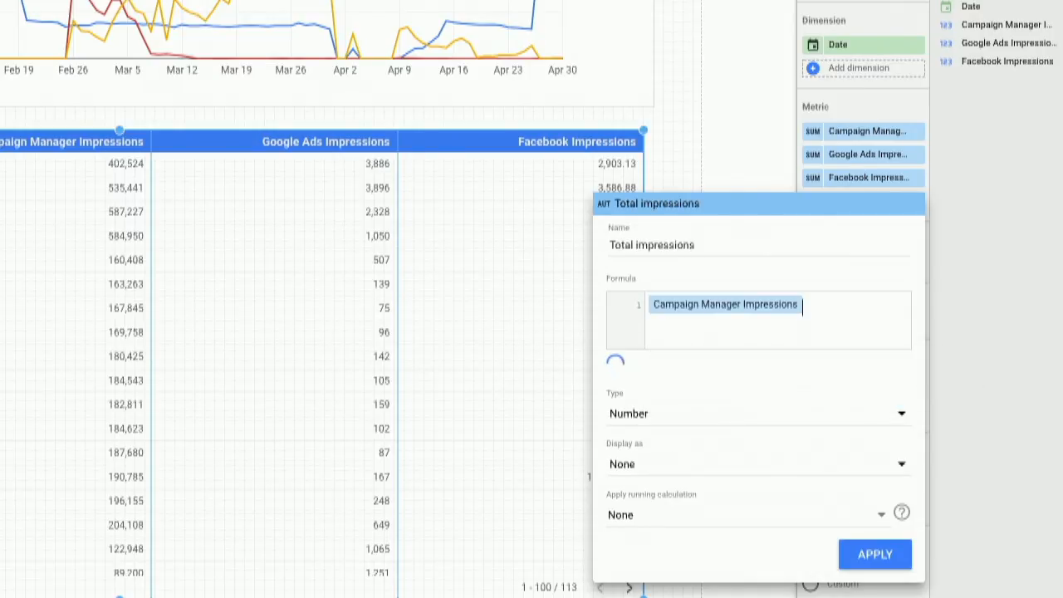
text(+goo)
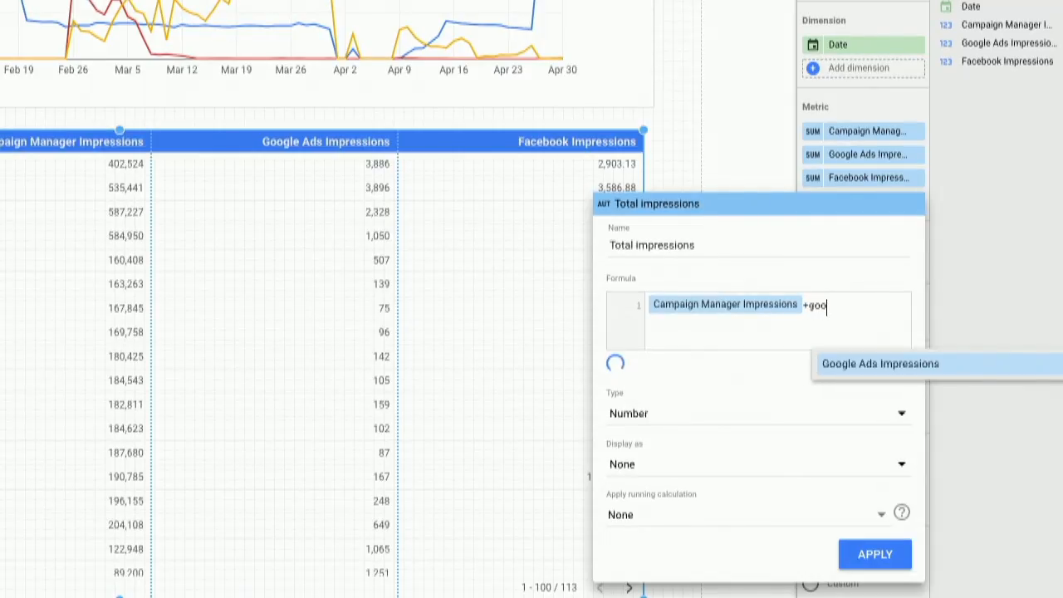
key(Return)
text(+)
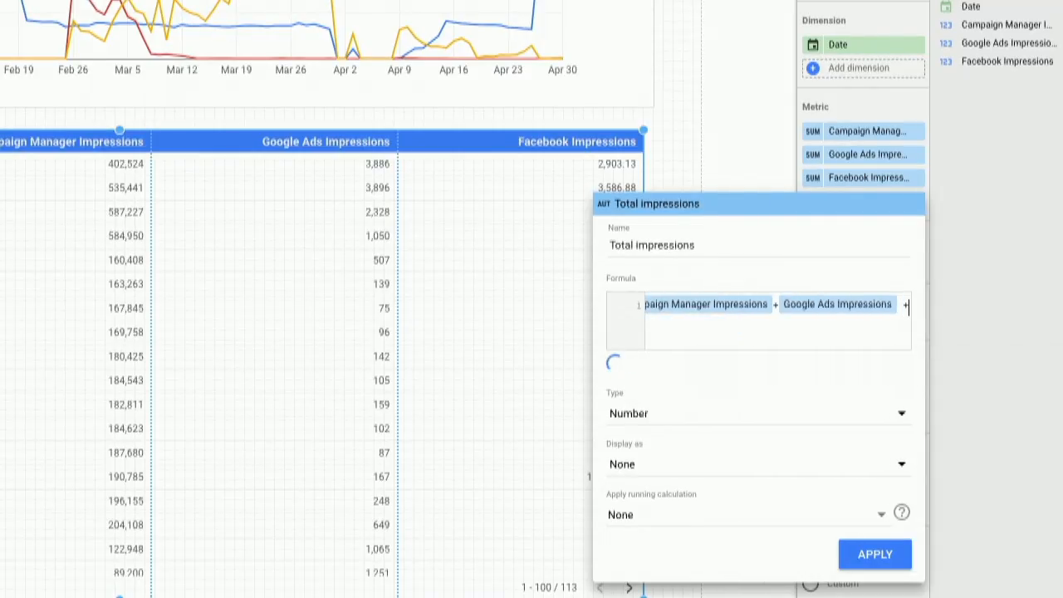
text( fac)
key(Return)
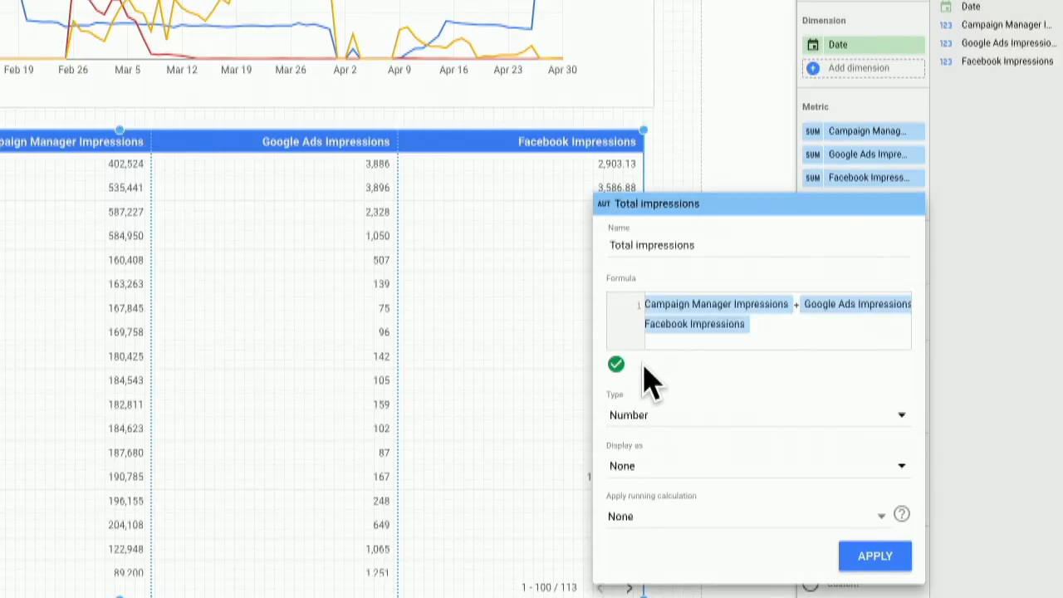
click(875, 557)
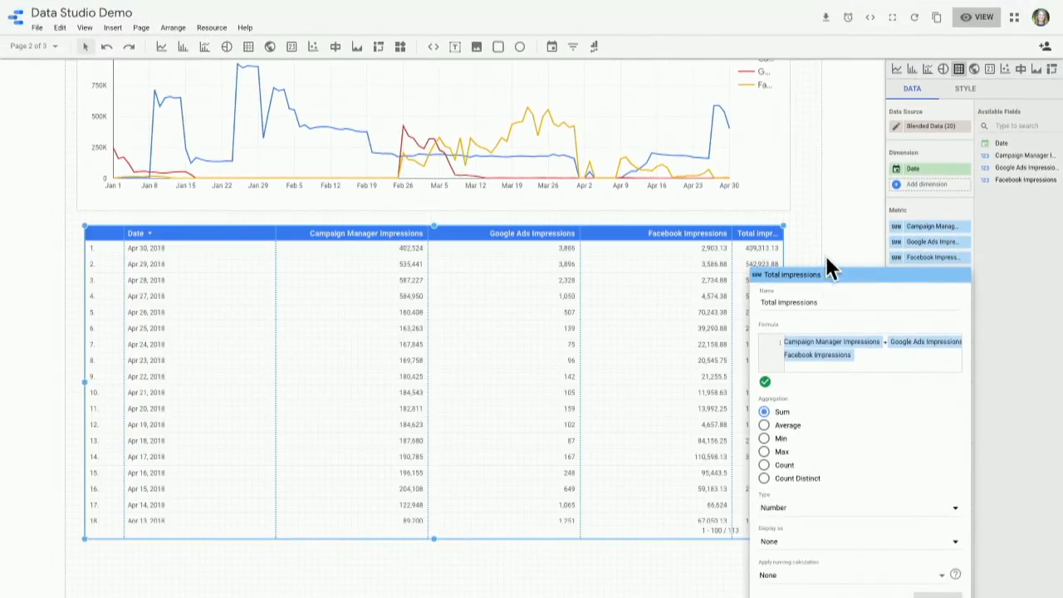
click(809, 257)
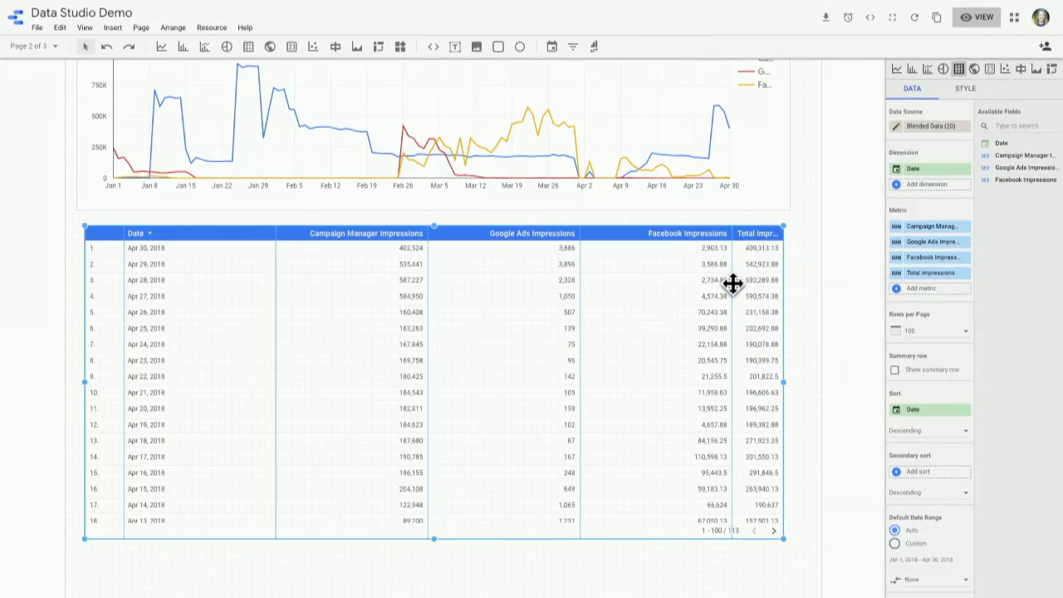
Widen the table's Total impressions column to fit its header and switch the report to view mode
drag(732, 284, 686, 290)
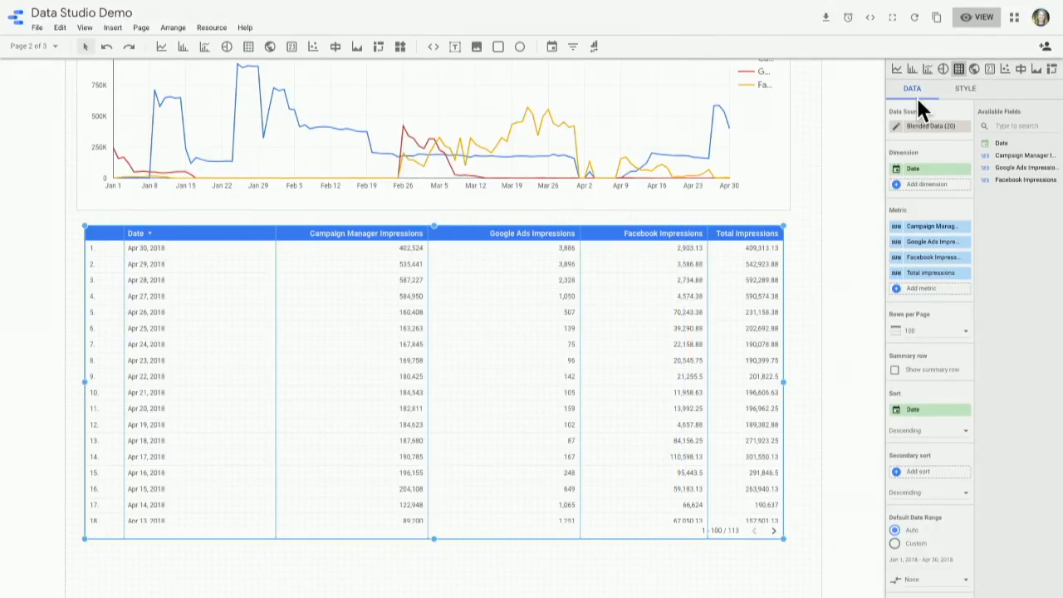
click(968, 15)
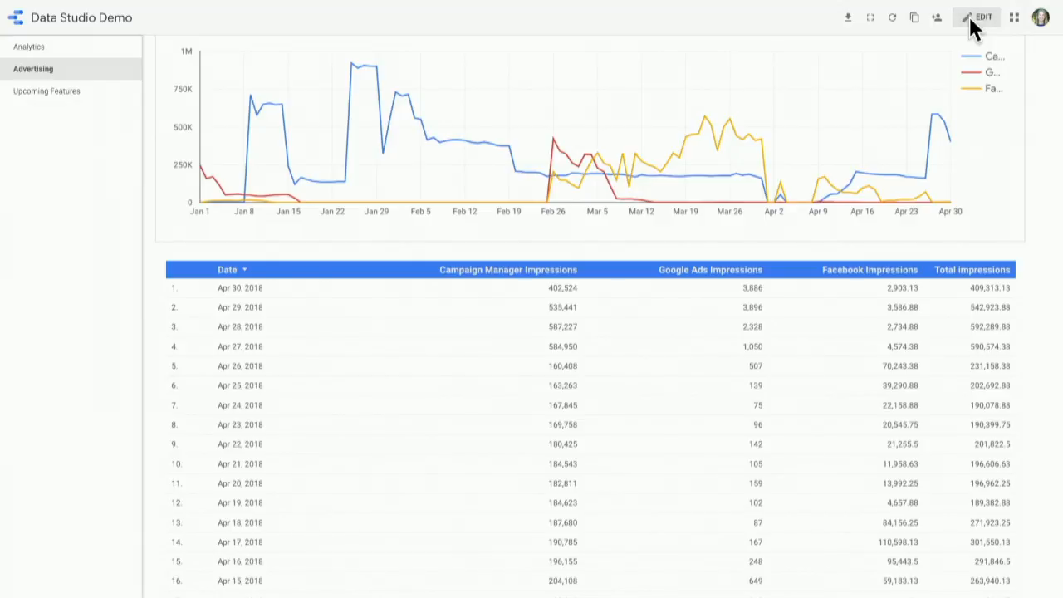